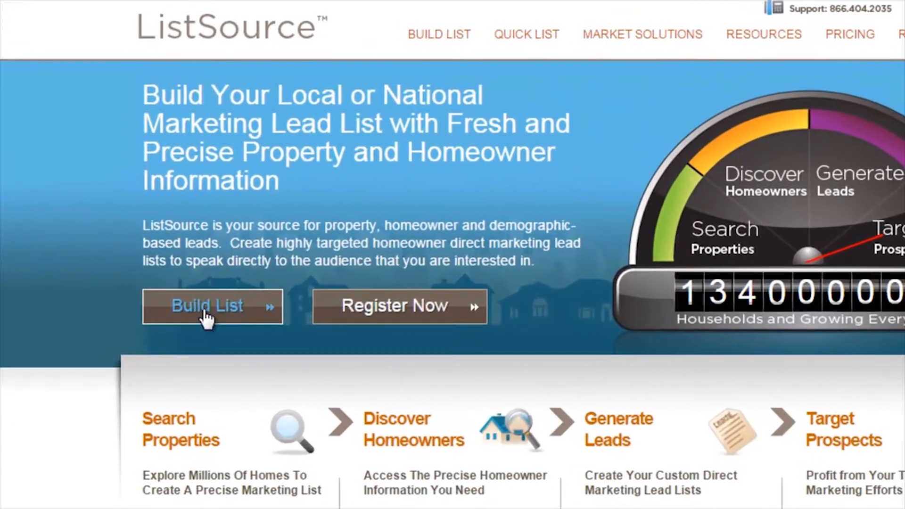
# Start building a new list and add Orange County, Florida, as its geography criterion.
pyautogui.click(215, 317)
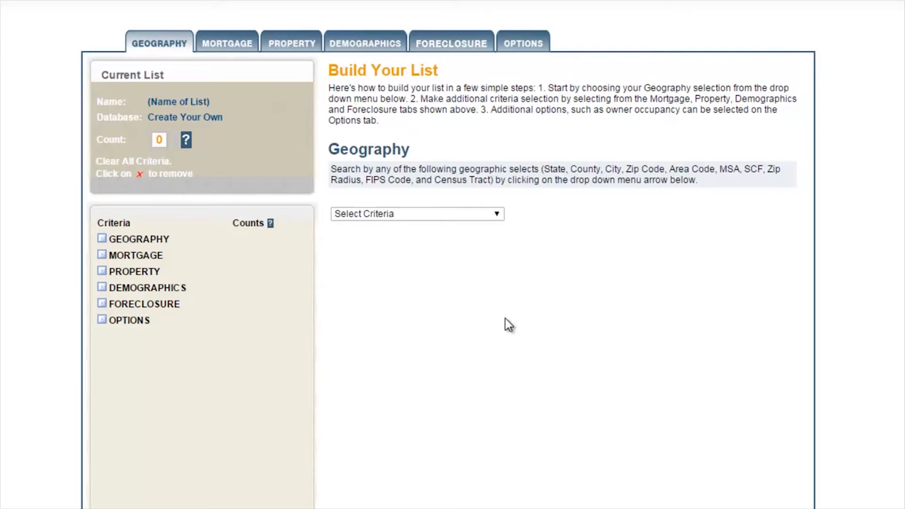
pyautogui.click(496, 214)
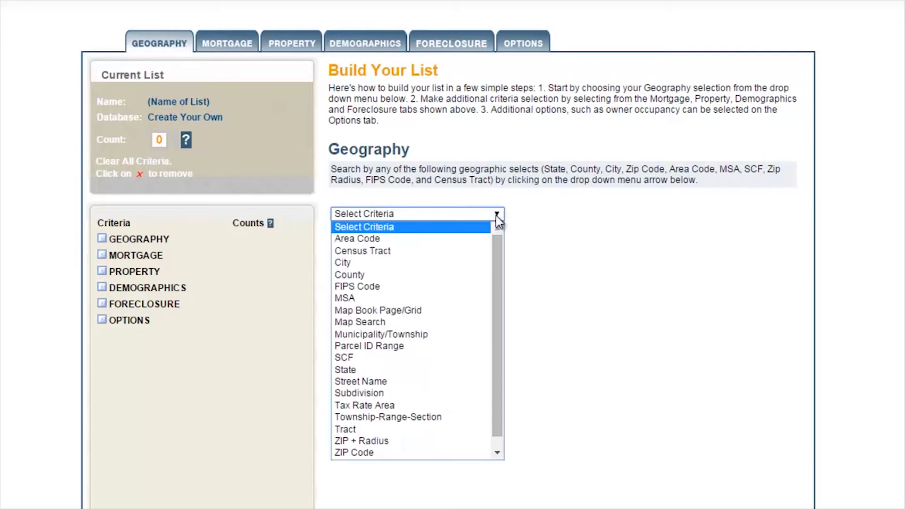
pyautogui.click(421, 276)
pyautogui.click(420, 281)
pyautogui.moveTo(502, 312); pyautogui.dragTo(497, 405)
pyautogui.click(406, 386)
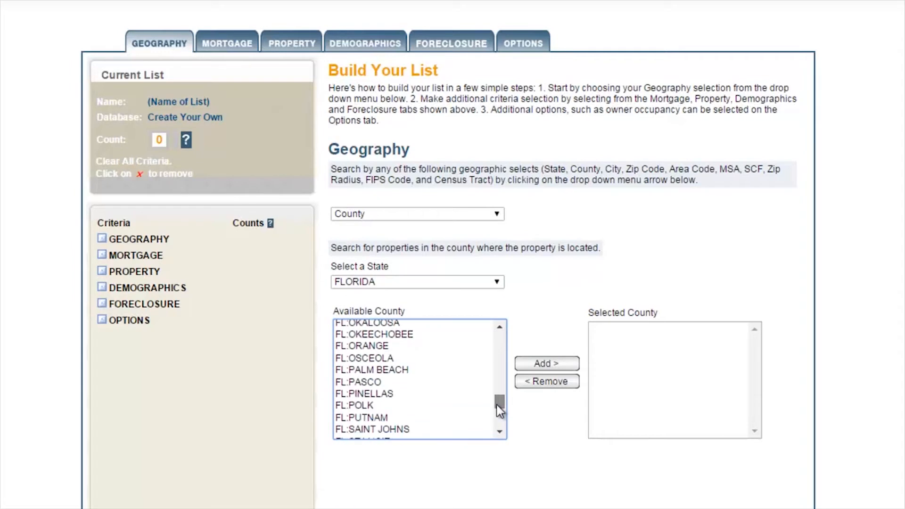
pyautogui.click(398, 347)
pyautogui.click(538, 365)
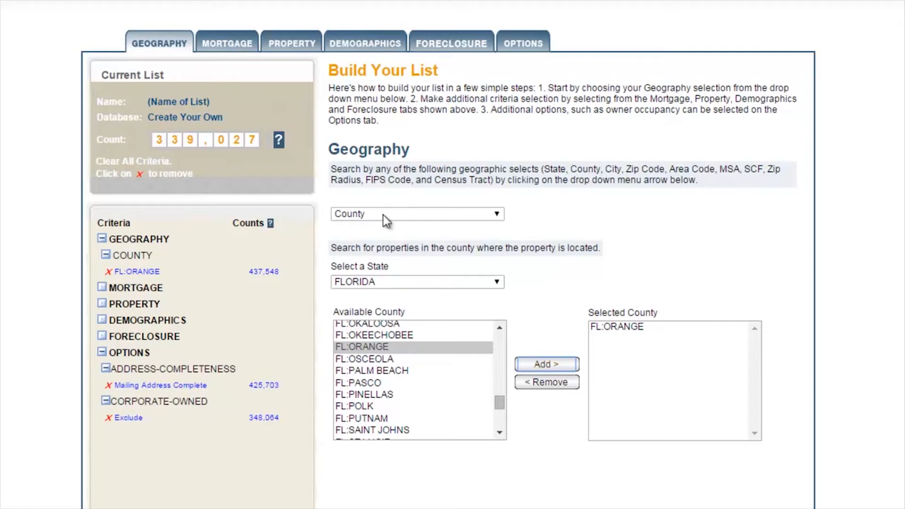
# Add an Equity(%) property criterion with a range from 100 to 100.
pyautogui.click(302, 44)
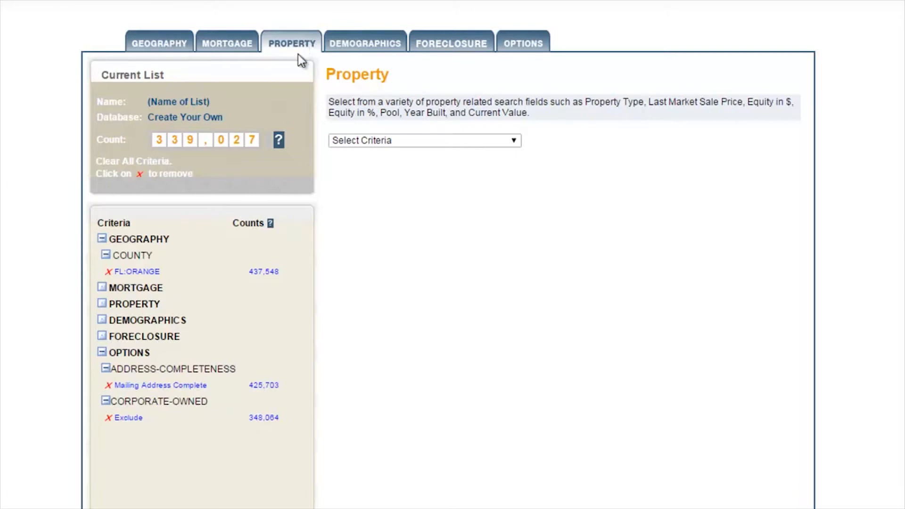
pyautogui.click(516, 140)
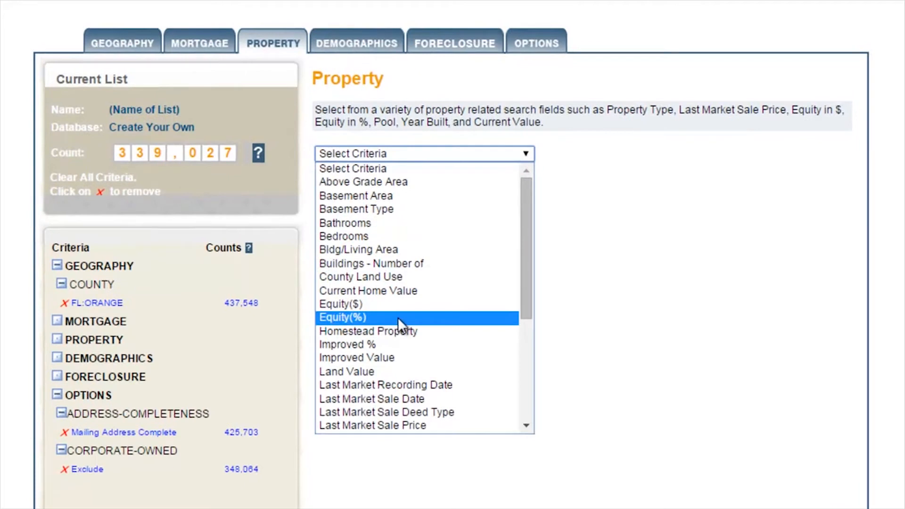
pyautogui.click(398, 318)
pyautogui.click(393, 383)
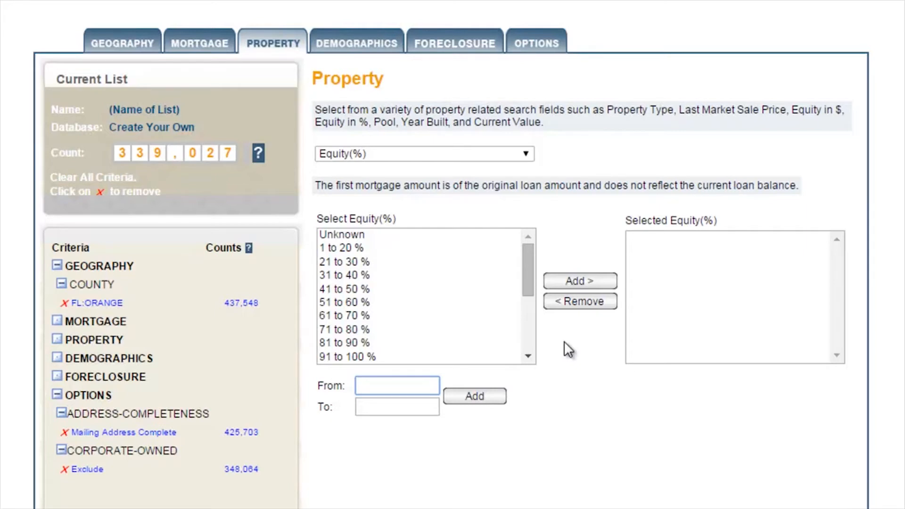
pyautogui.moveTo(530, 262); pyautogui.dragTo(446, 251)
pyautogui.click(446, 251)
pyautogui.click(422, 263)
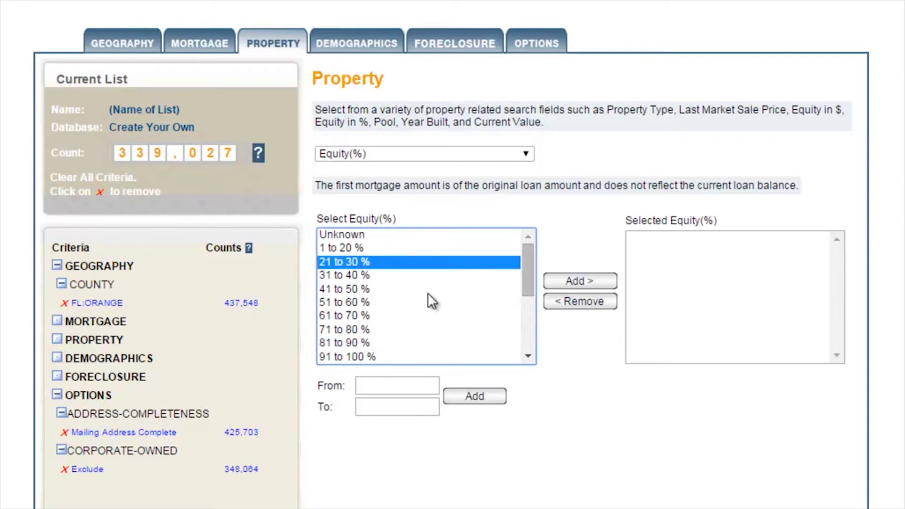
pyautogui.click(380, 301)
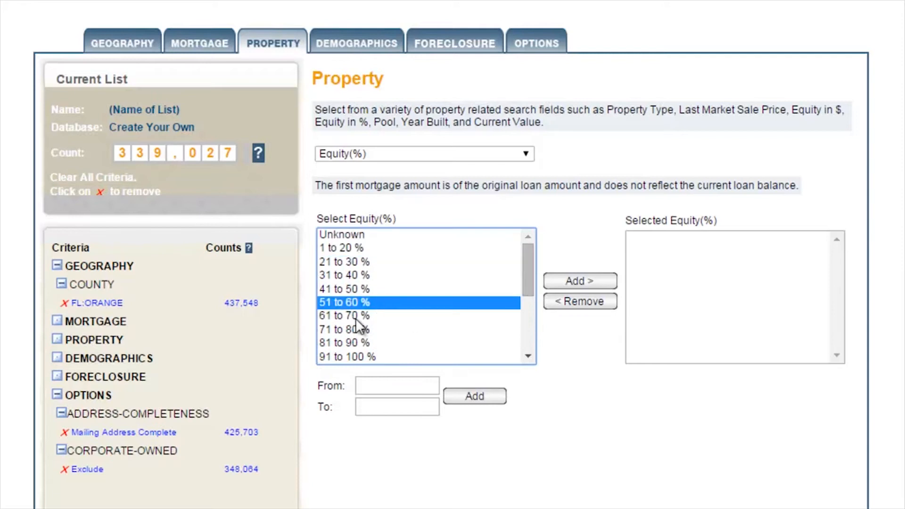
pyautogui.click(404, 388)
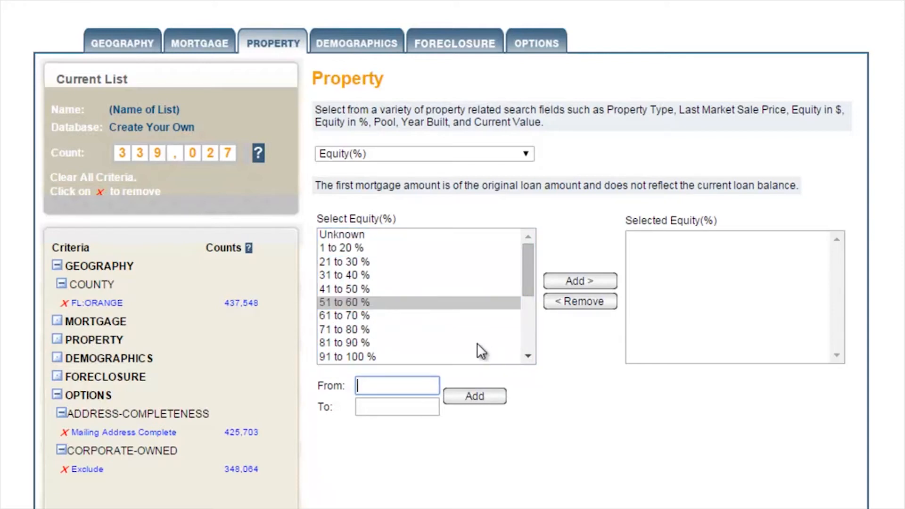
pyautogui.write('100')
pyautogui.press('Tab')
pyautogui.write('100')
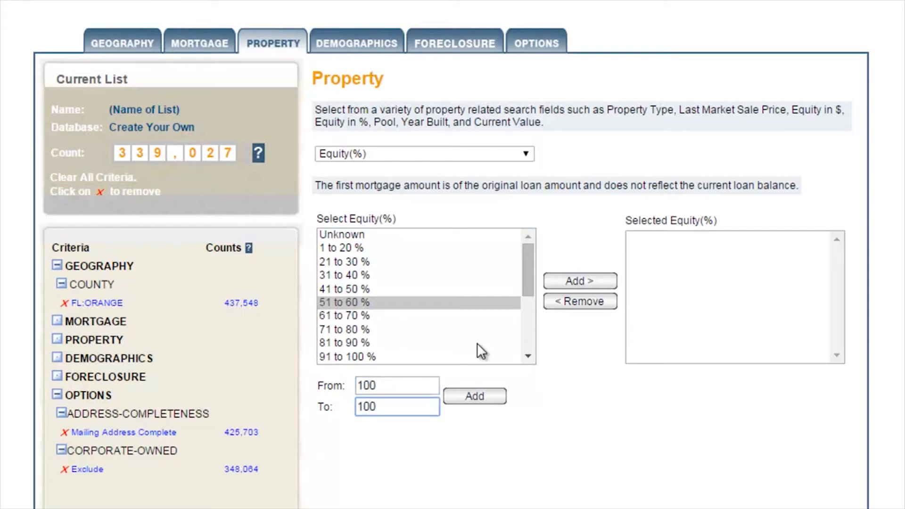
pyautogui.click(476, 397)
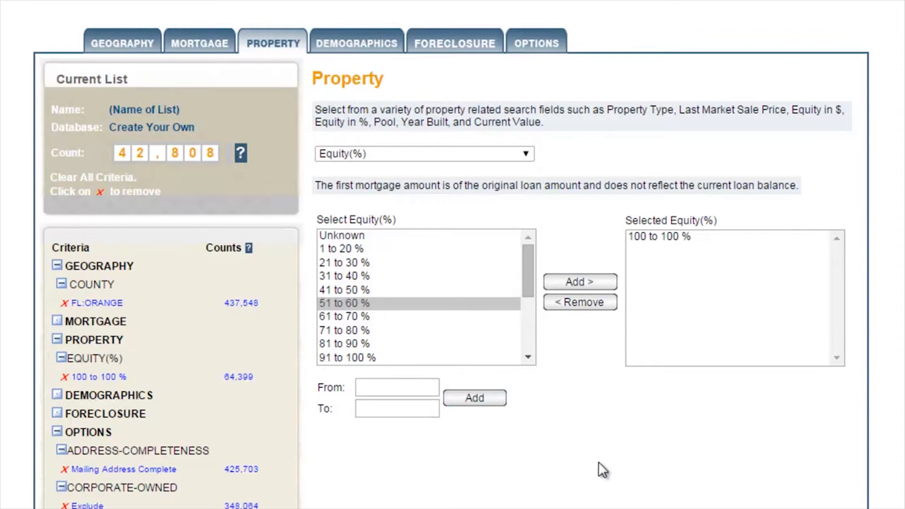
# Add a Last Market Sale Date property criterion covering the last 6 months.
pyautogui.click(519, 152)
pyautogui.moveTo(528, 192); pyautogui.dragTo(511, 262)
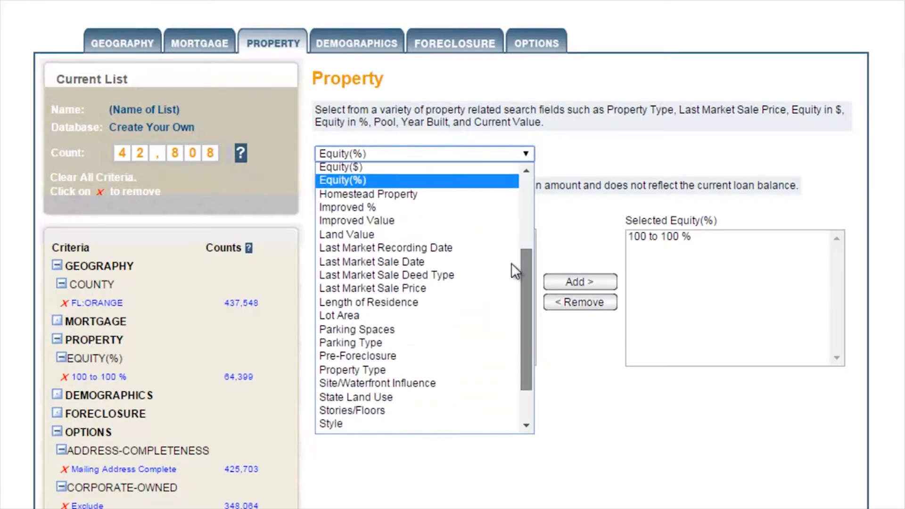
pyautogui.click(483, 265)
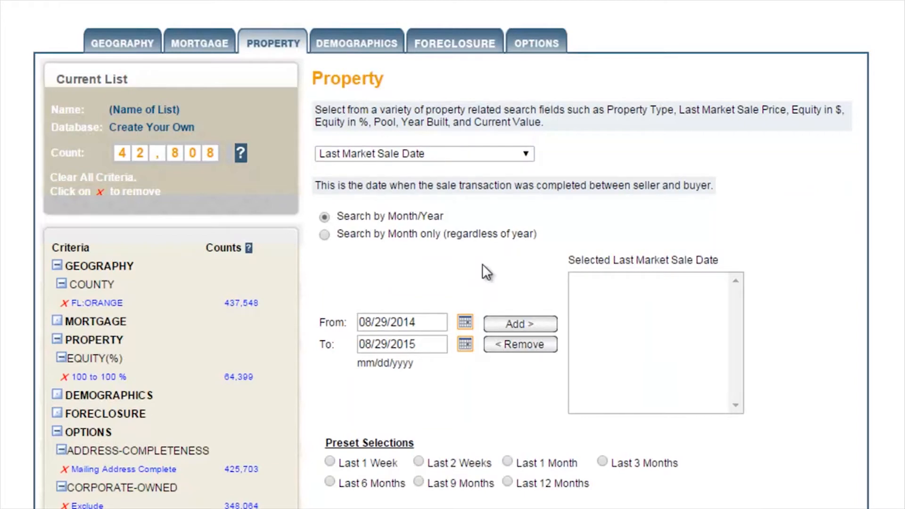
pyautogui.click(329, 482)
pyautogui.click(533, 323)
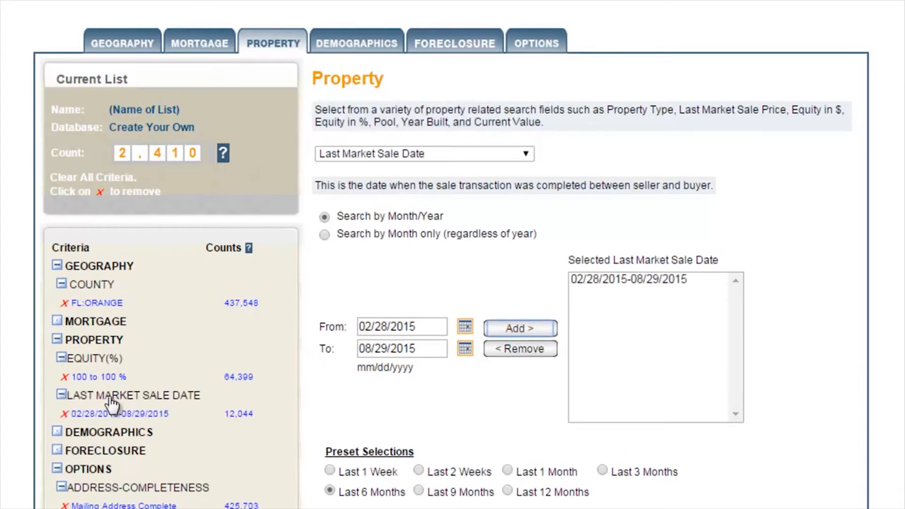
pyautogui.click(356, 44)
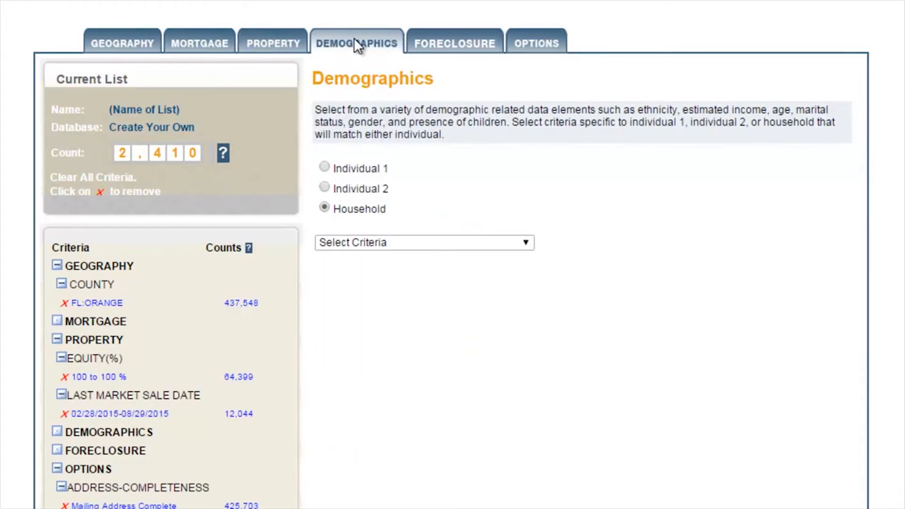
pyautogui.click(215, 44)
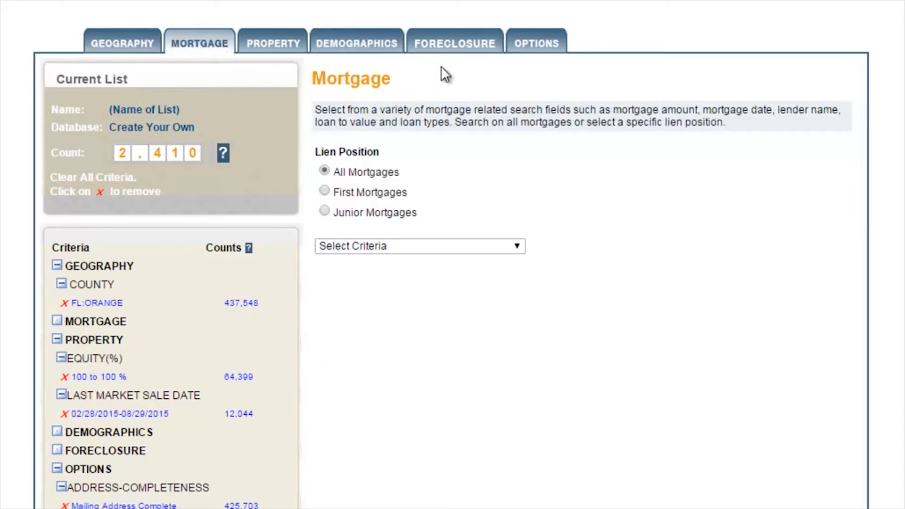
pyautogui.click(443, 41)
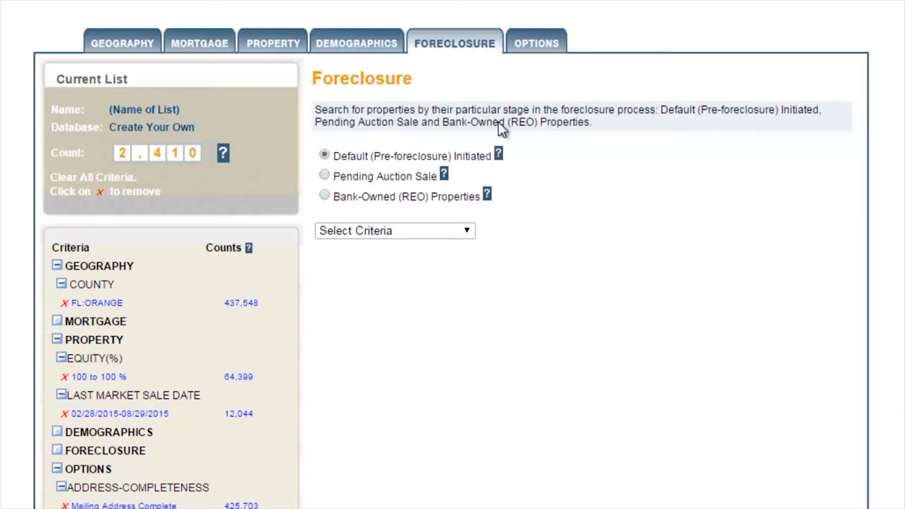
# Restrict the list's owner occupied status to absentee-owned properties, including in-state and out-of-state owners.
pyautogui.click(533, 47)
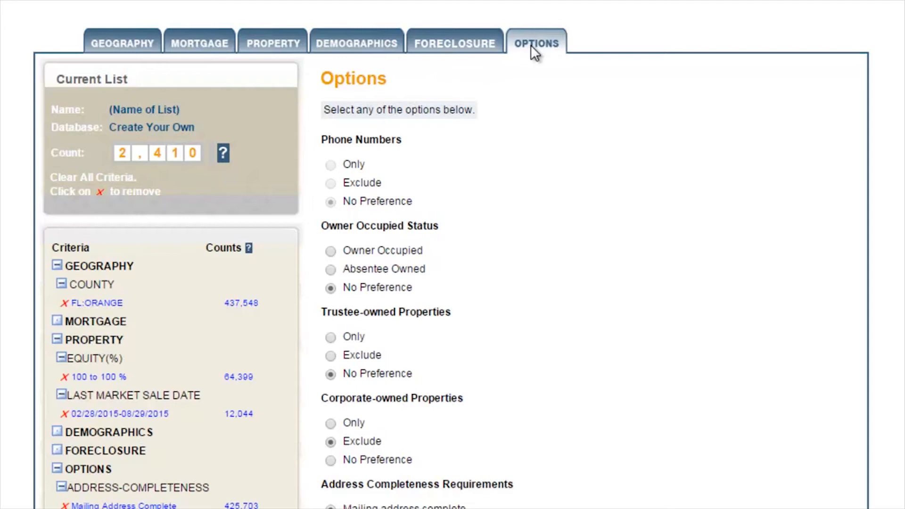
pyautogui.click(331, 270)
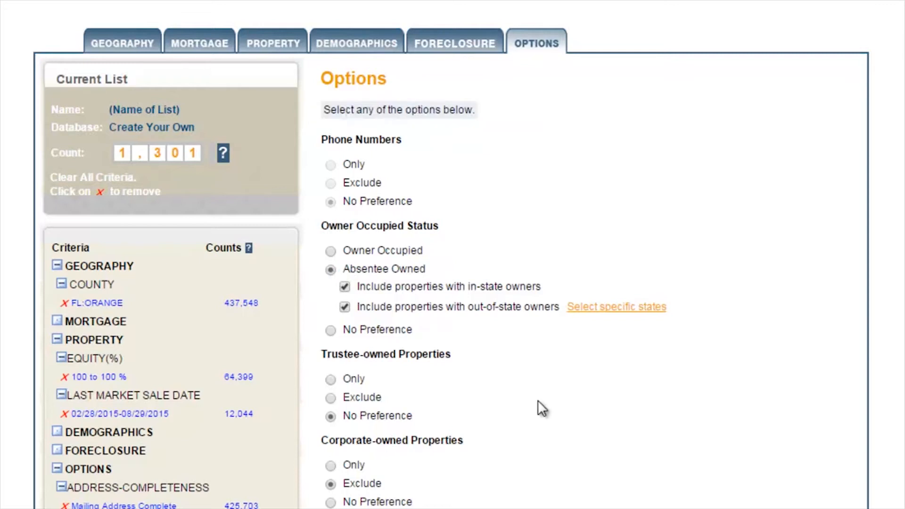
pyautogui.scroll(-3, 541, 404)
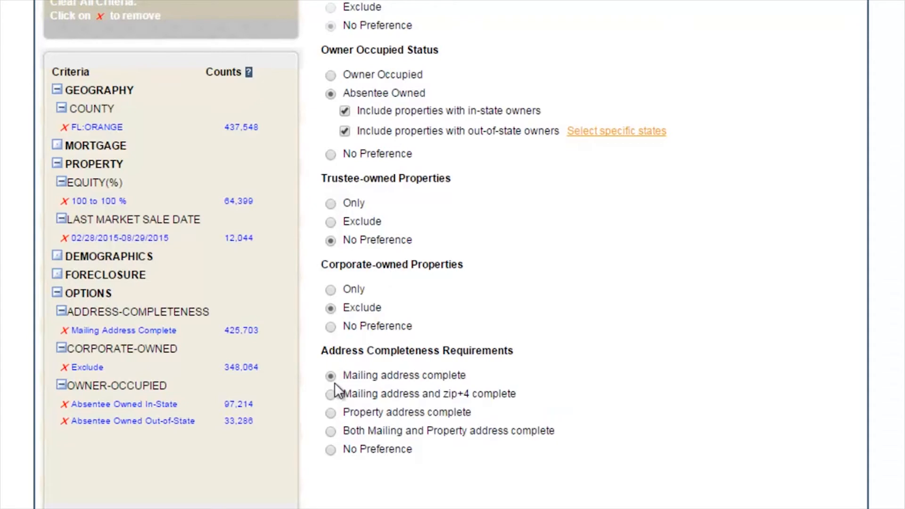
pyautogui.moveTo(338, 380)
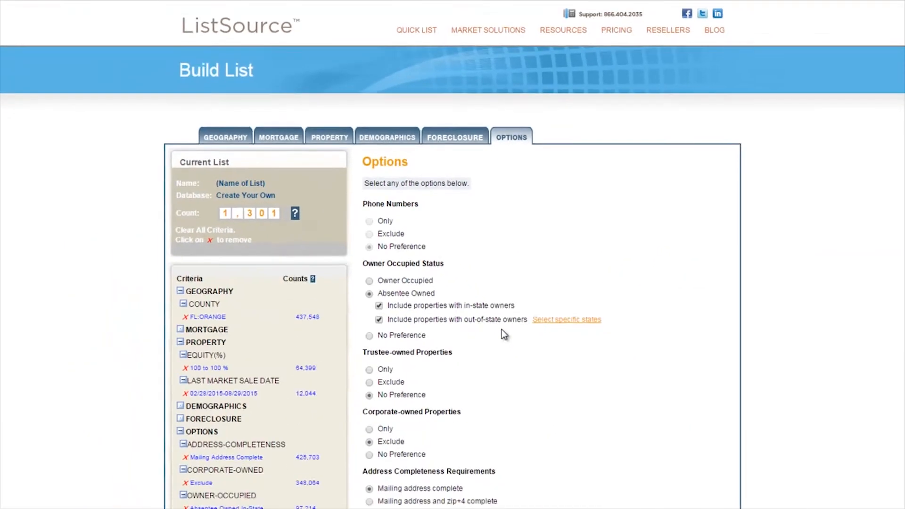
# Proceed to purchase the list and enter "Investor Buyers List" in the field above the account registration form.
pyautogui.scroll(-4, 555, 278)
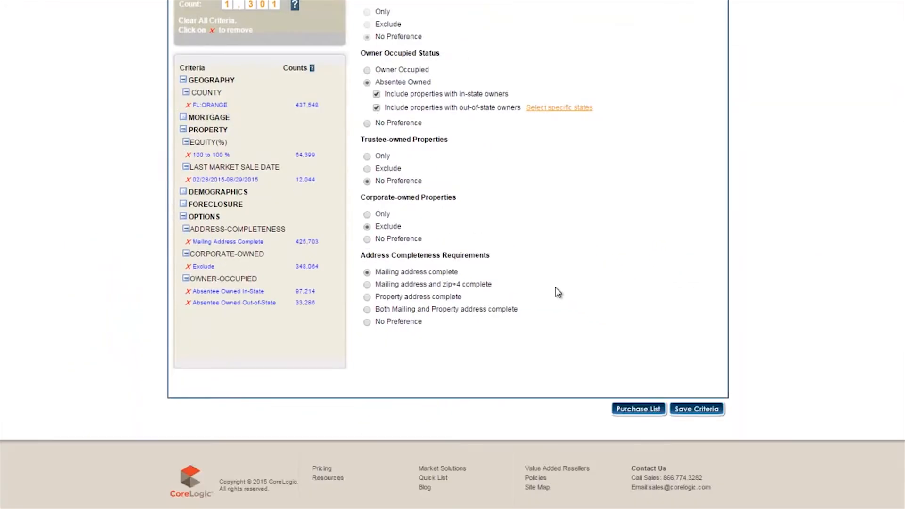
pyautogui.scroll(4, 556, 297)
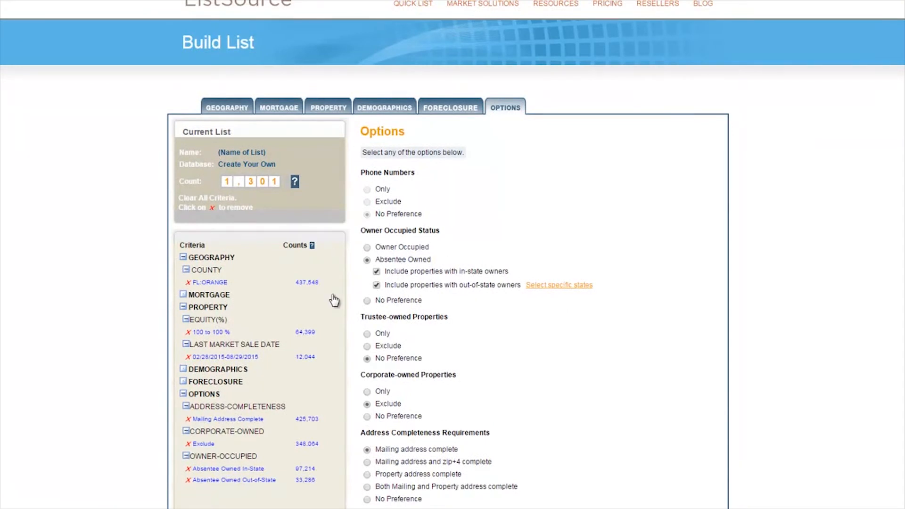
pyautogui.scroll(-1, 462, 344)
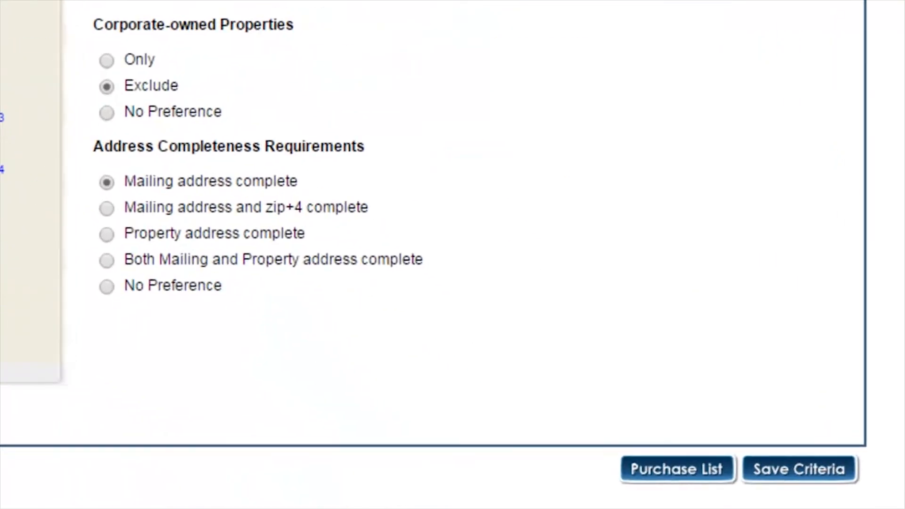
pyautogui.click(678, 468)
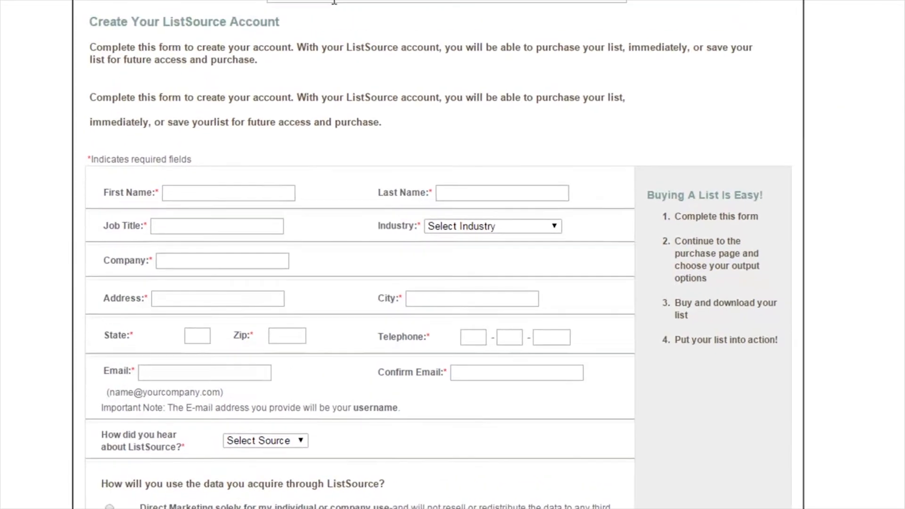
pyautogui.click(337, 17)
pyautogui.write('Investor Buyers List')
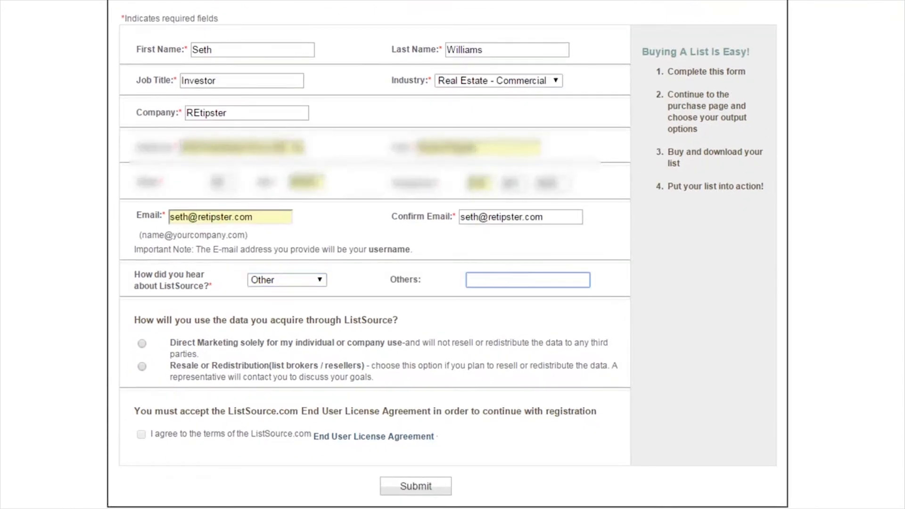
# Complete the registration details with Other and "REtipster.com" as the referral source, and direct marketing solely for individual or company use.
pyautogui.write('REtipster.com')
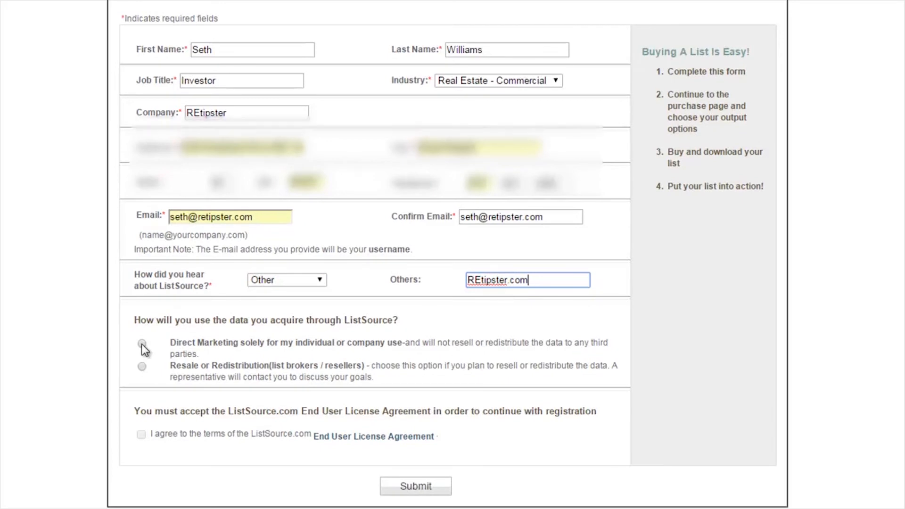
pyautogui.click(141, 344)
# Enter and confirm the account password, accept the End User License Agreement and submit the registration.
pyautogui.click(245, 268)
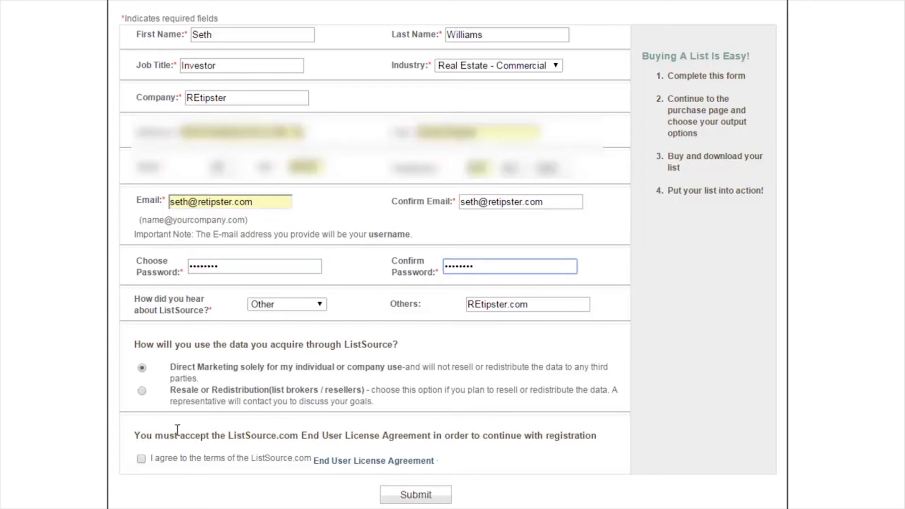
pyautogui.click(141, 458)
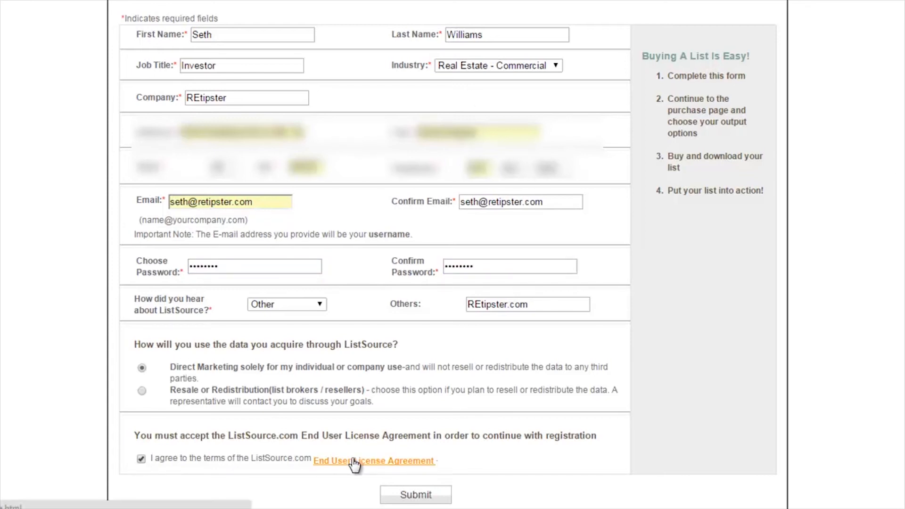
pyautogui.click(404, 499)
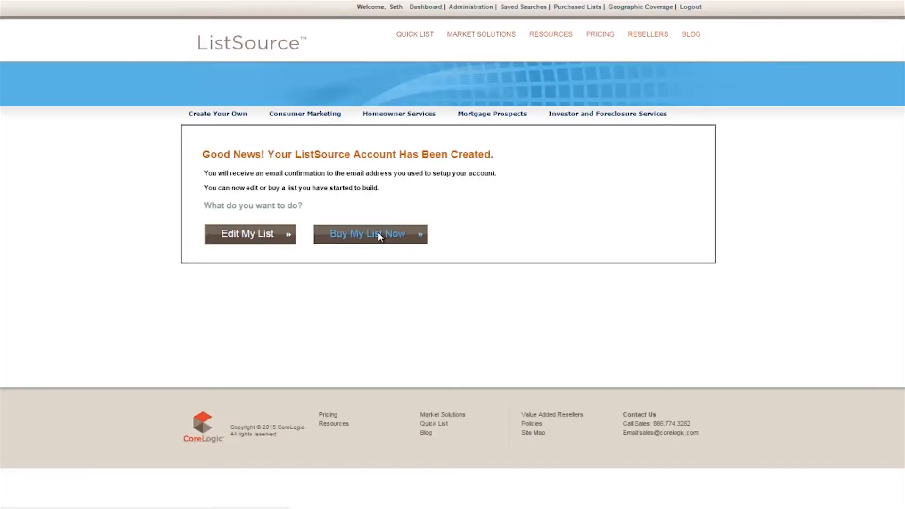
# Continue to buying the list and examine the order summary and total list price.
pyautogui.click(380, 236)
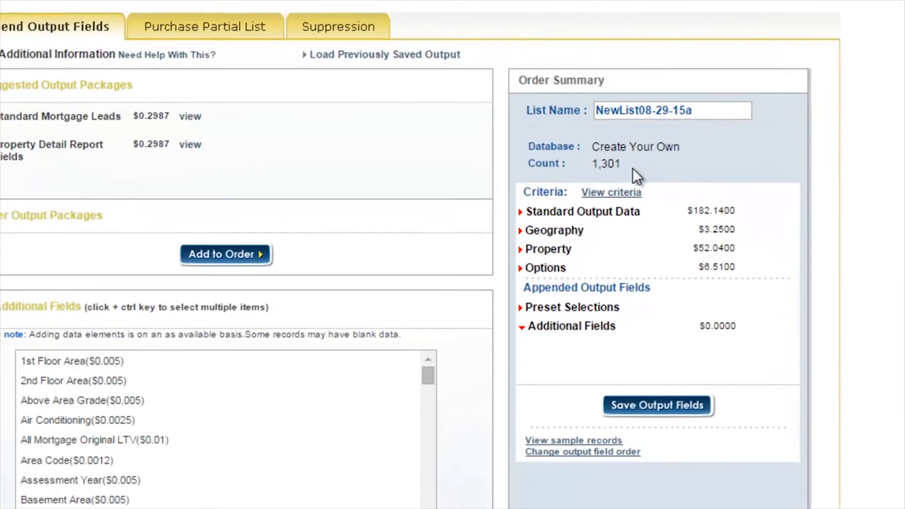
pyautogui.scroll(-3, 431, 254)
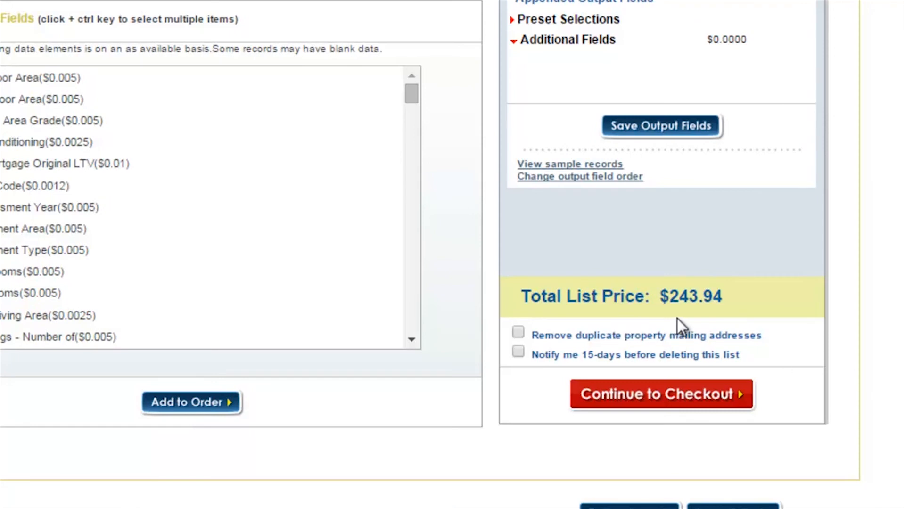
pyautogui.scroll(2, 686, 382)
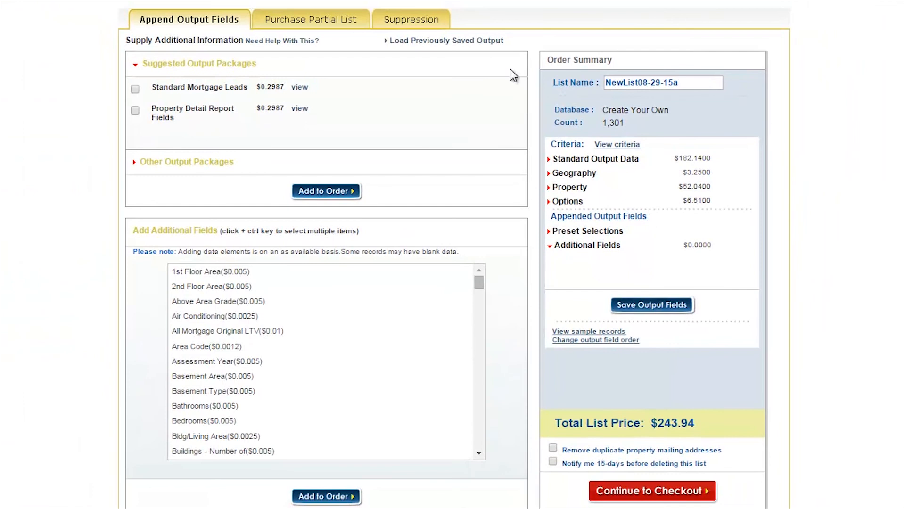
# Limit the purchase to a partial list of only 500 leads and recalculate the list price.
pyautogui.click(320, 27)
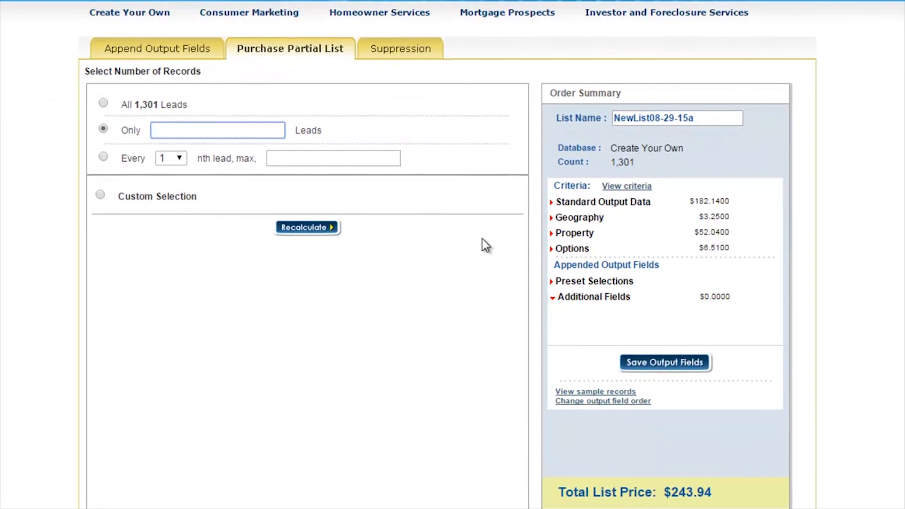
pyautogui.write('500')
pyautogui.click(278, 150)
pyautogui.click(309, 230)
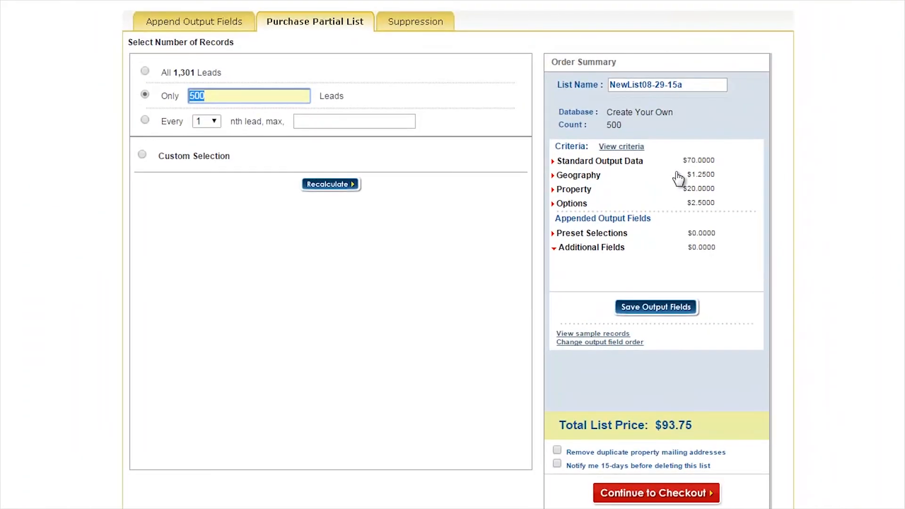
# Request a recalculation for only 100 leads, and return the partial list to 500 leads.
pyautogui.write('100')
pyautogui.click(336, 184)
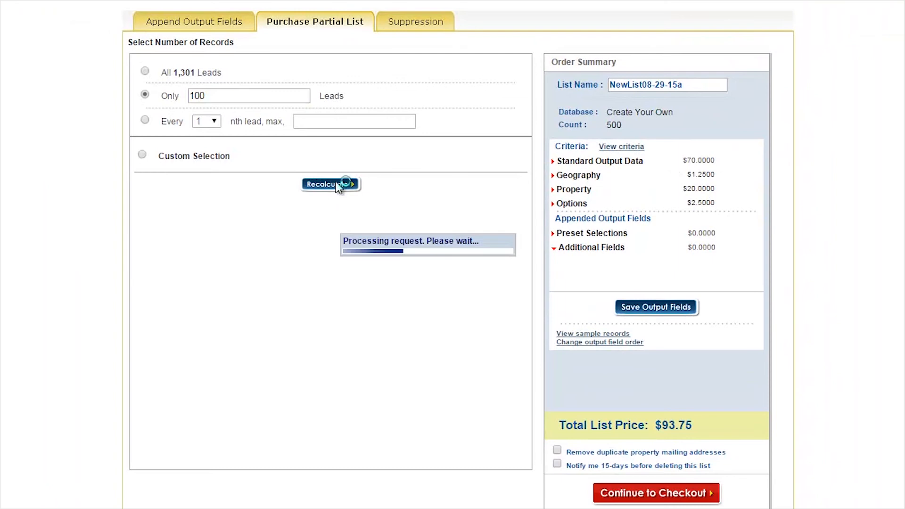
pyautogui.doubleClick(202, 96)
pyautogui.write('500')
pyautogui.click(331, 184)
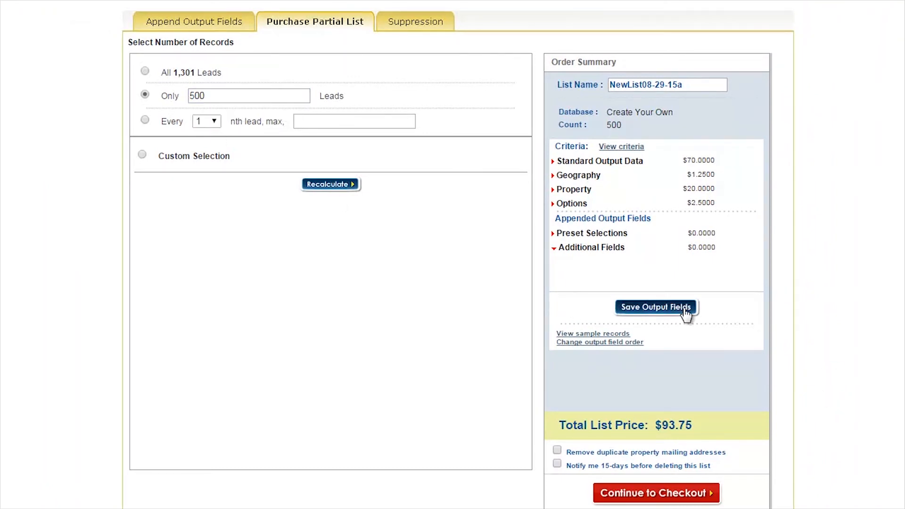
# Continue to checkout and review the order summary, cost breakdown and payment form.
pyautogui.click(665, 493)
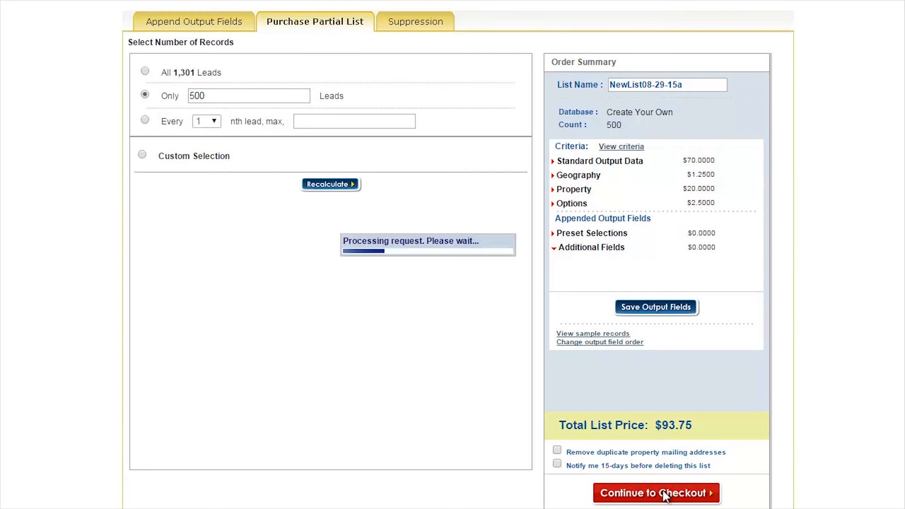
pyautogui.scroll(-5, 895, 491)
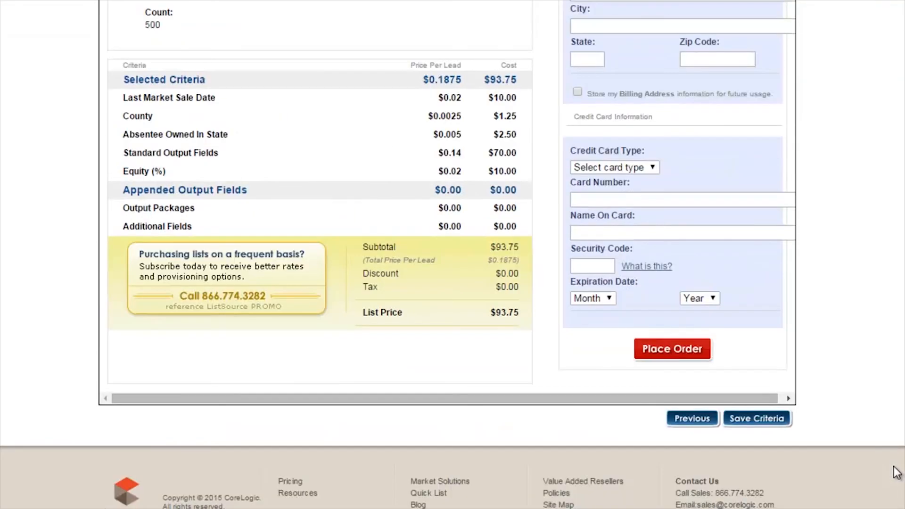
pyautogui.scroll(5, 897, 439)
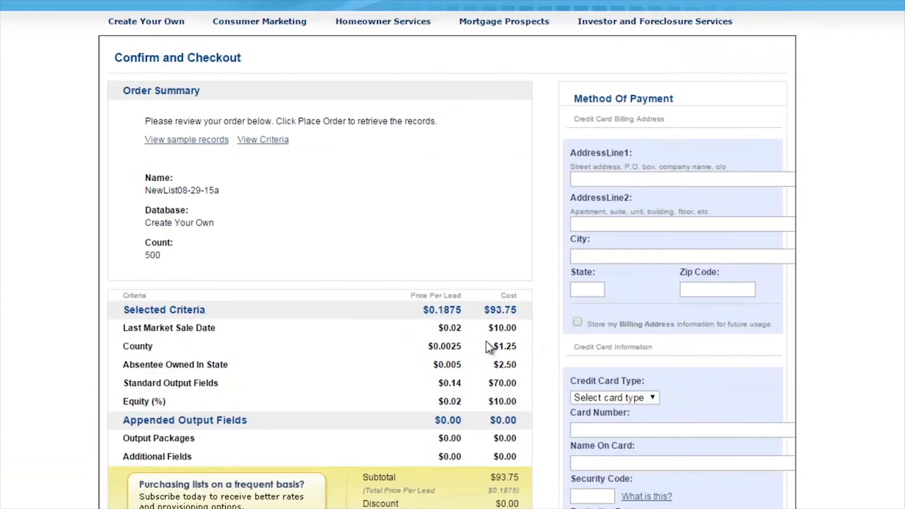
pyautogui.scroll(-2, 896, 251)
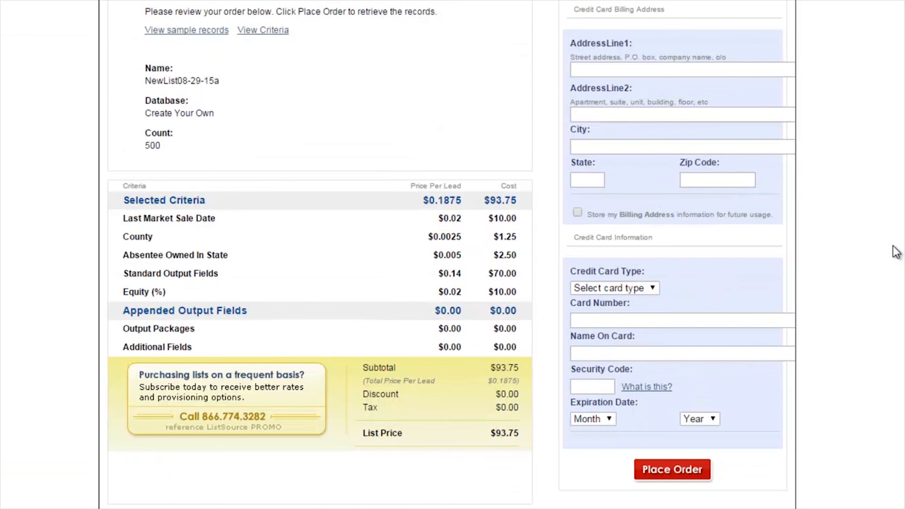
# Choose PayPal as the payment type, place the order and complete the payment through the PayPal login.
pyautogui.click(652, 289)
pyautogui.click(636, 313)
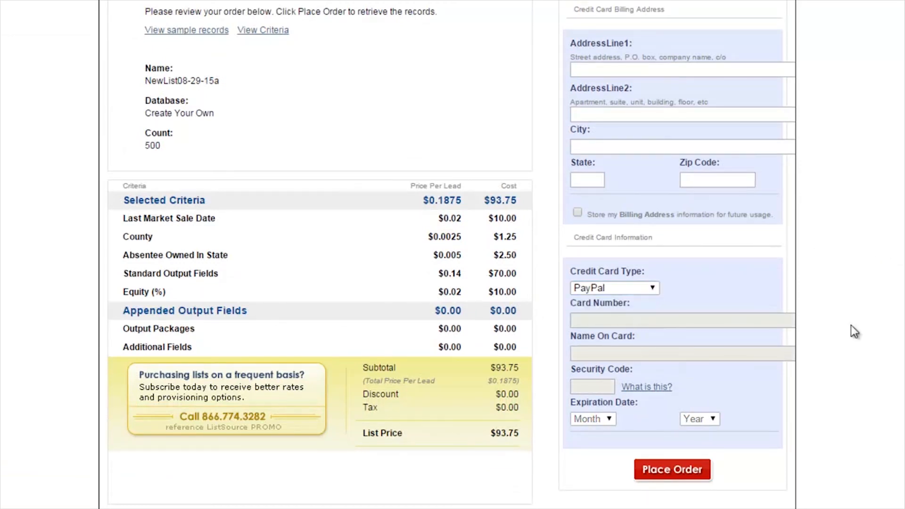
pyautogui.click(666, 466)
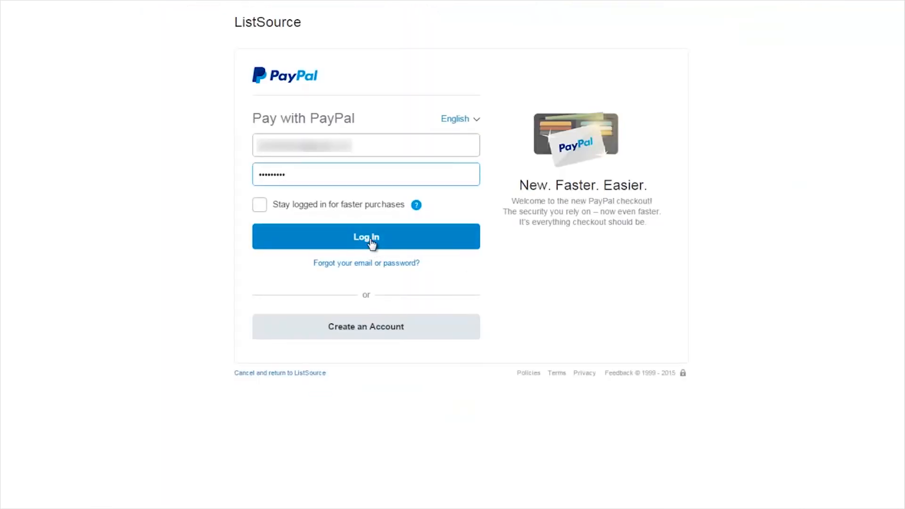
pyautogui.click(371, 242)
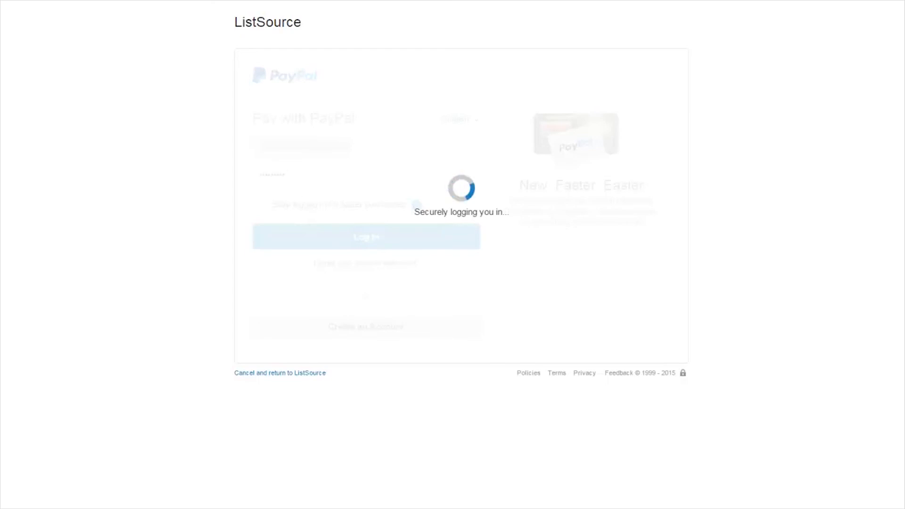
pyautogui.click(376, 290)
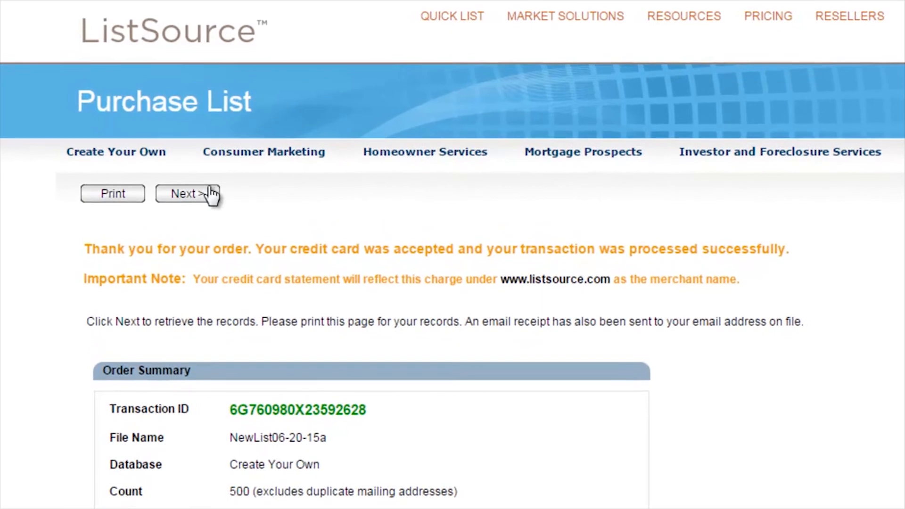
# Proceed to the purchased lists and export NewList06-20-15a as an .xls (Microsoft Excel) file.
pyautogui.click(202, 191)
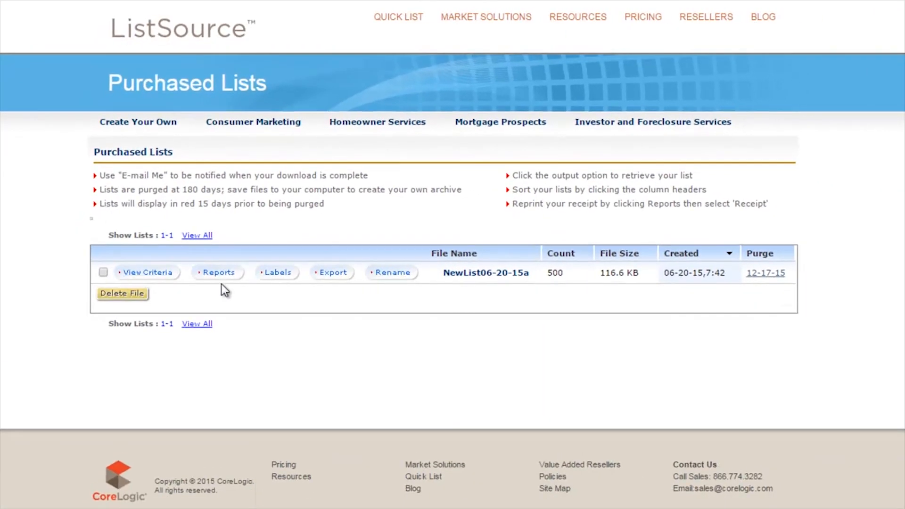
pyautogui.click(338, 276)
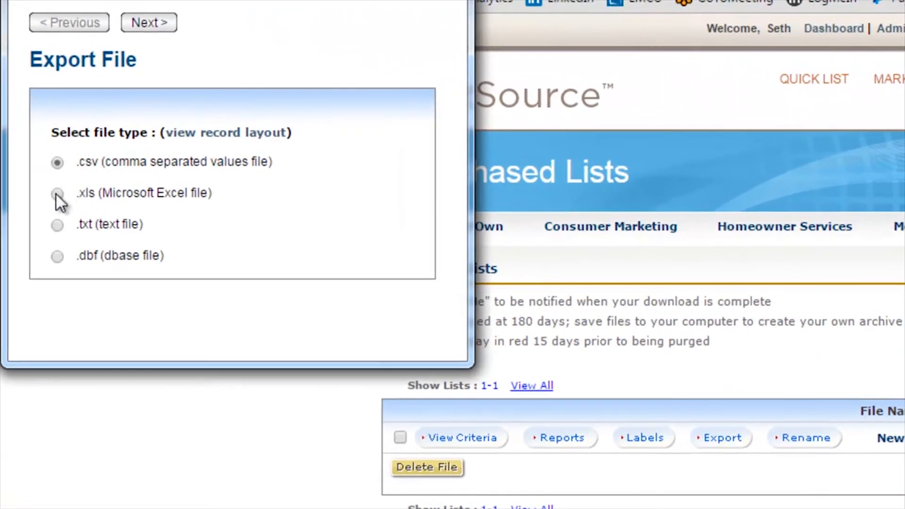
pyautogui.click(57, 193)
pyautogui.click(148, 27)
pyautogui.click(148, 27)
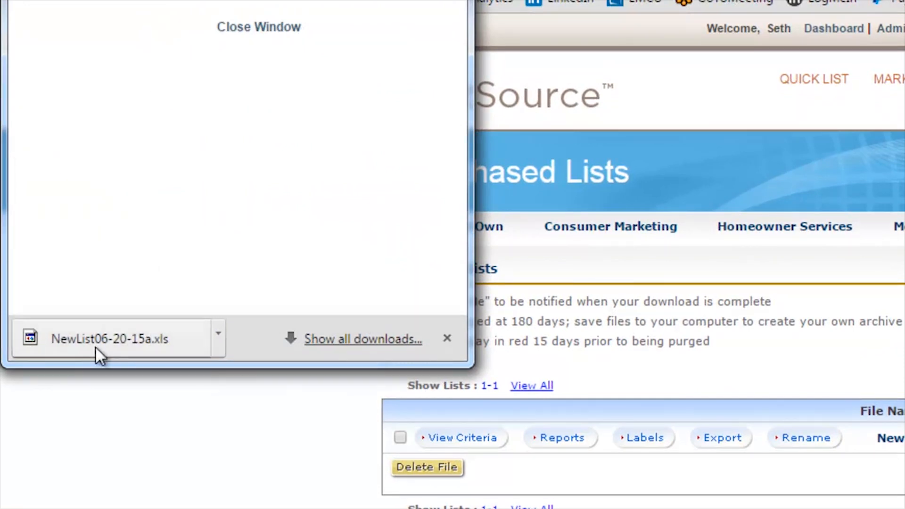
# Open the downloaded NewList06-20-15a.xls in Excel and examine its owner, mailing address and property columns.
pyautogui.click(109, 336)
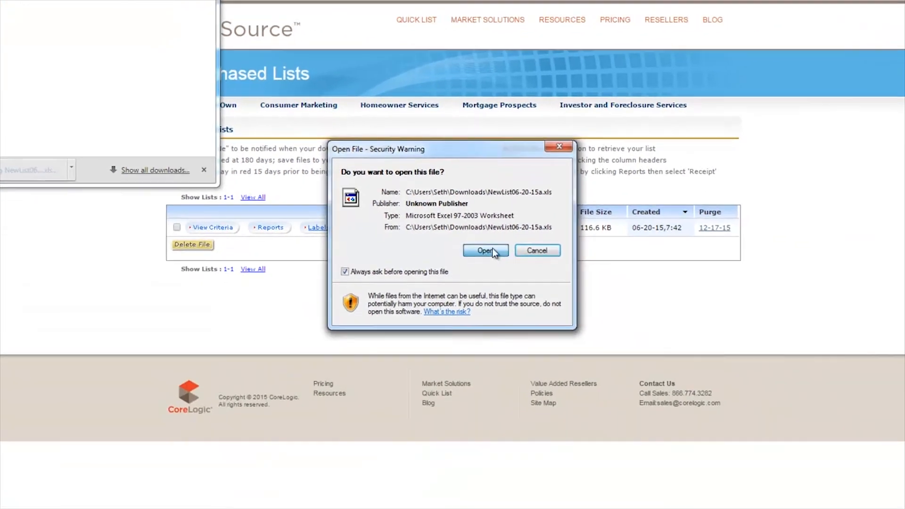
pyautogui.click(492, 249)
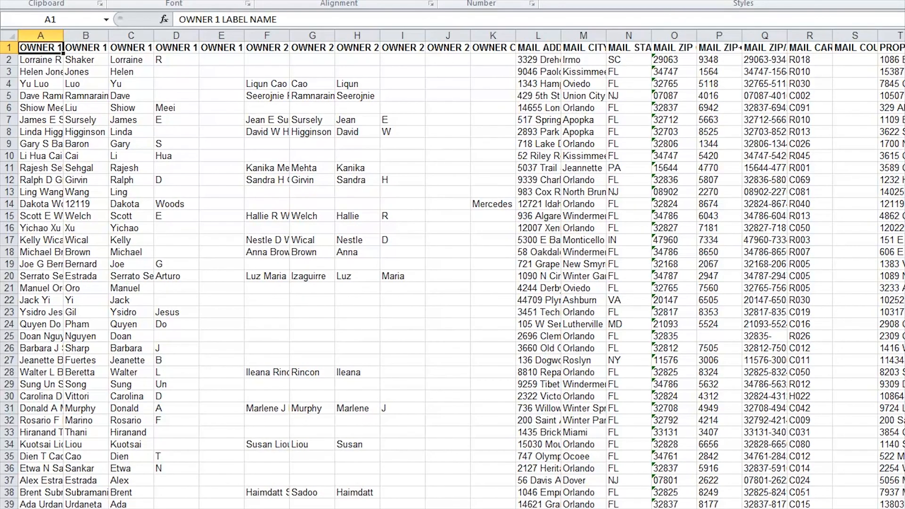
pyautogui.hscroll(1, 453, 264)
pyautogui.hscroll(4, 452, 264)
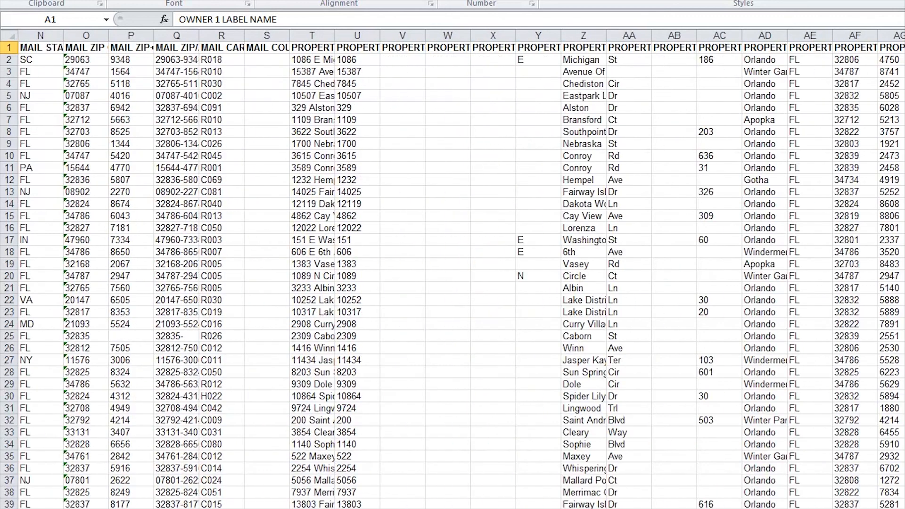
pyautogui.hscroll(-4, 452, 264)
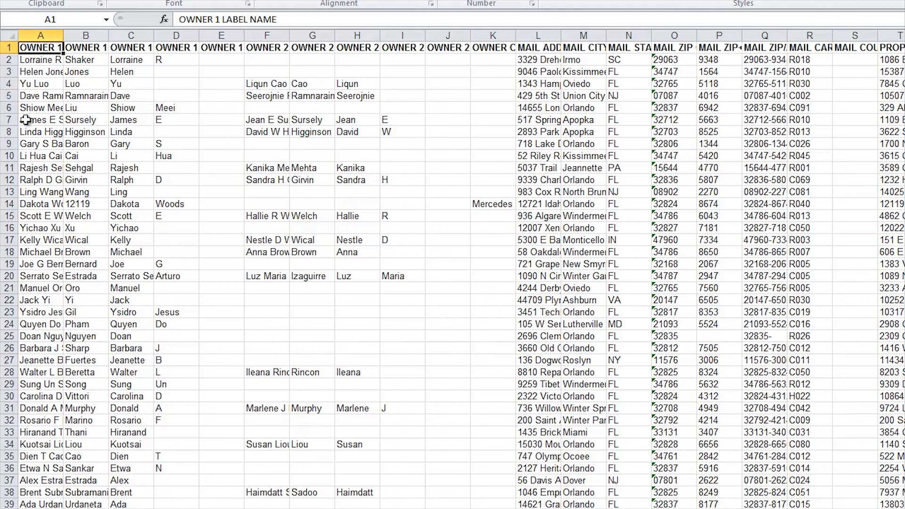
pyautogui.click(8, 263)
pyautogui.click(69, 193)
pyautogui.click(29, 44)
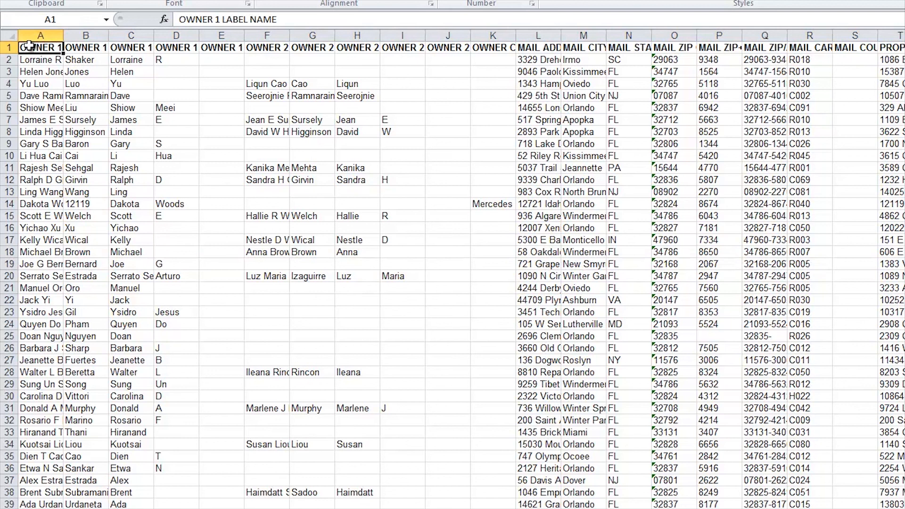